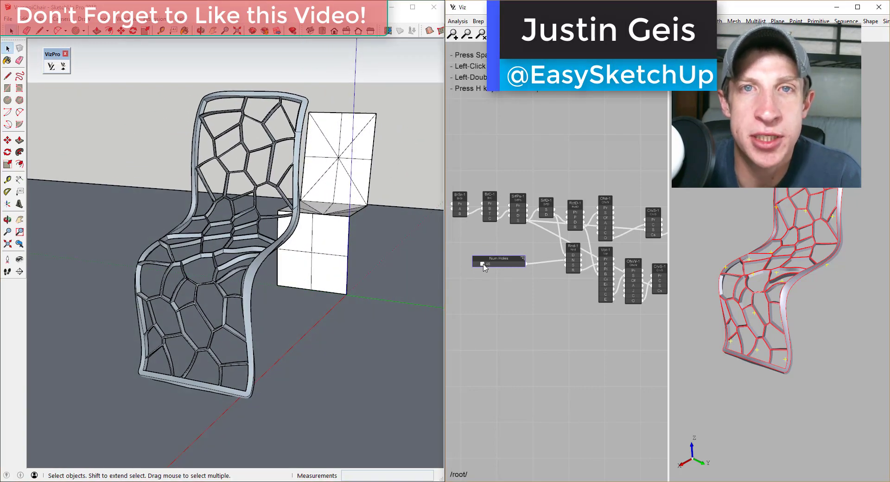
Push the guide box's bottom edge 0.20m outward.
{"action": "left_click_drag", "start_coordinate": [487, 265], "coordinate": [487, 266]}
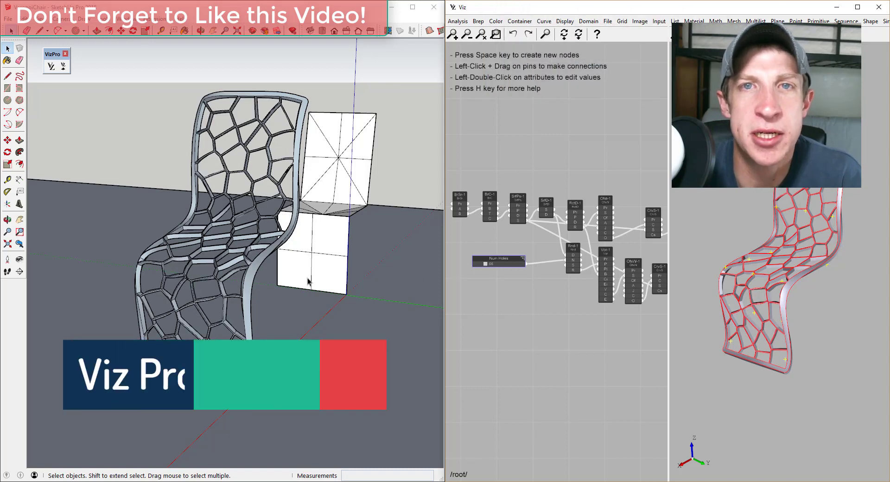
{"action": "mouse_move", "coordinate": [307, 281]}
{"action": "middle_mouse_down"}
{"action": "mouse_move", "coordinate": [294, 271]}
{"action": "mouse_move", "coordinate": [318, 282]}
{"action": "middle_mouse_up"}
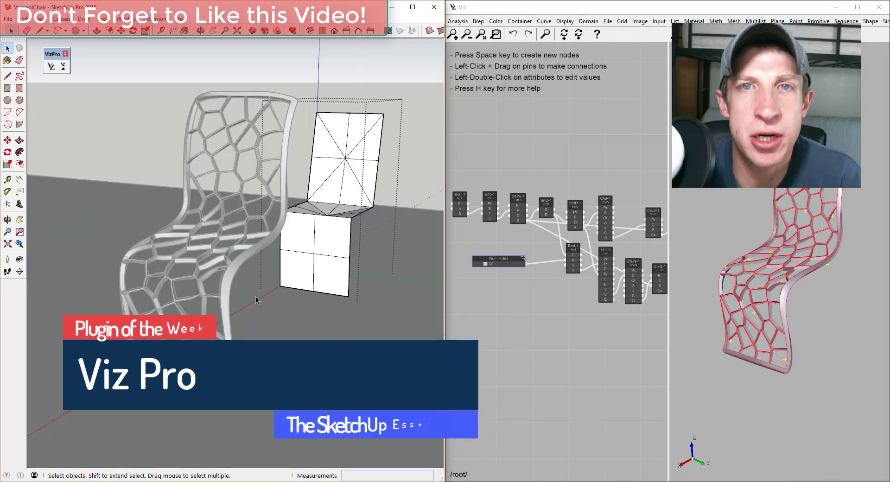
{"action": "key", "text": "m"}
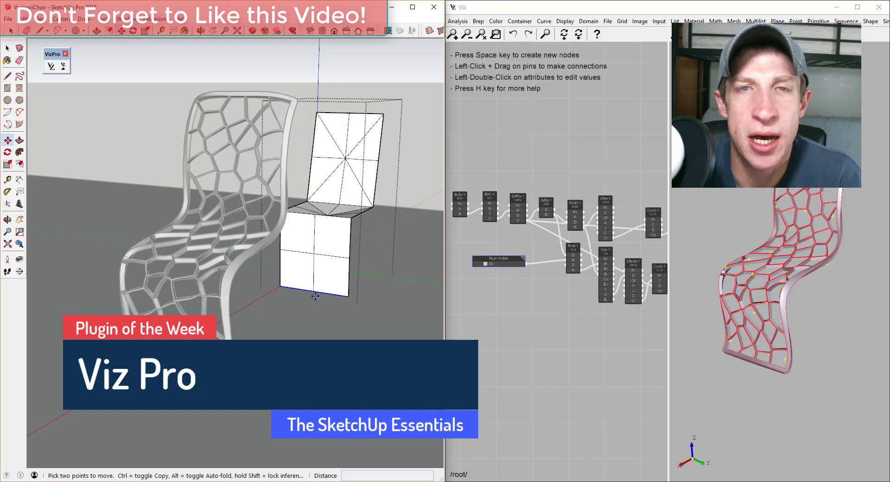
{"action": "left_click", "coordinate": [309, 295]}
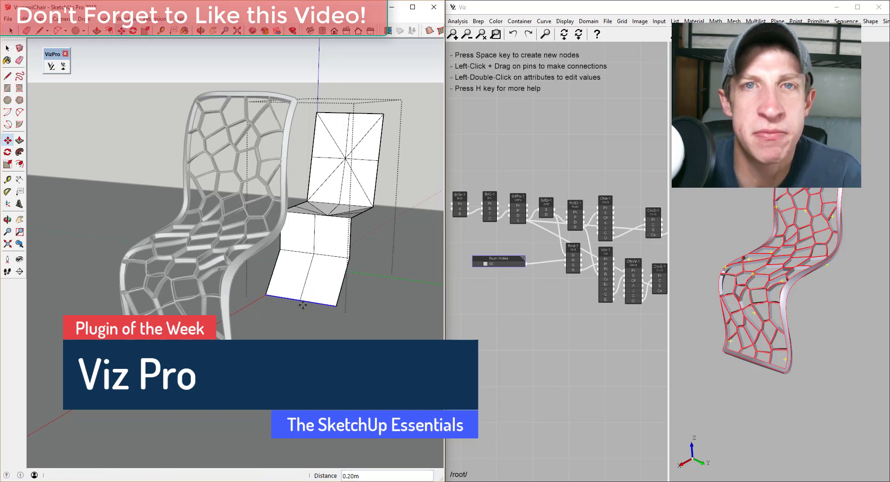
{"action": "left_click", "coordinate": [320, 302]}
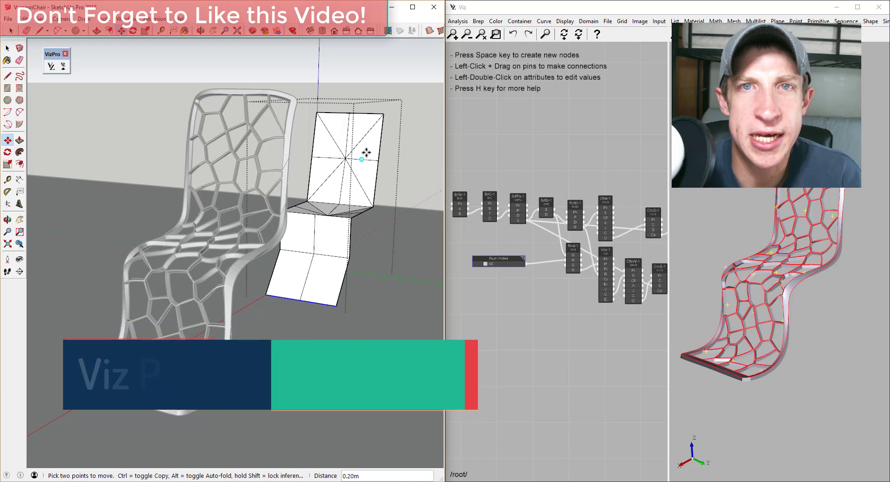
{"action": "key", "text": "space"}
Raise the guide box's top edge by 0.20m.
{"action": "left_click", "coordinate": [368, 115]}
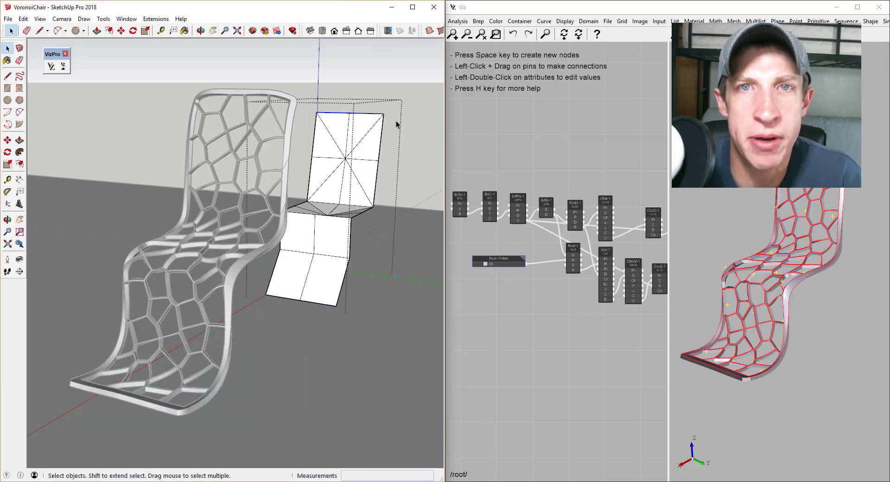
{"action": "key", "text": "m"}
{"action": "left_click", "coordinate": [365, 112]}
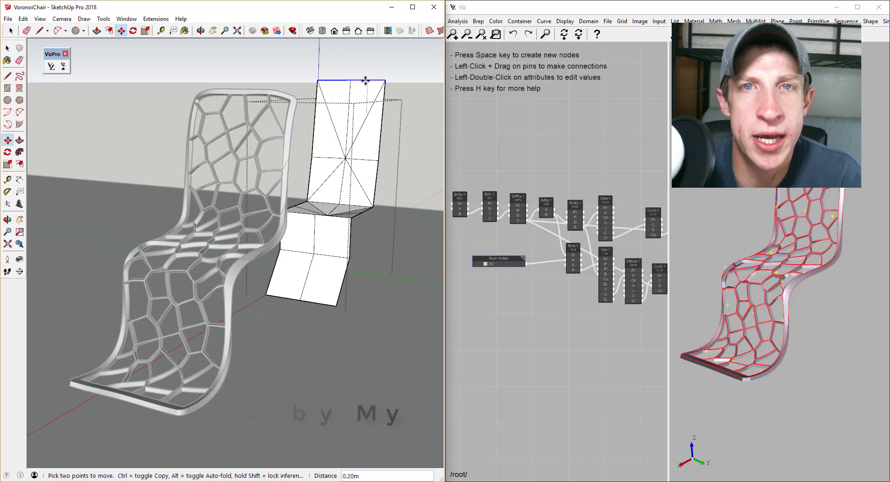
{"action": "left_click", "coordinate": [365, 82]}
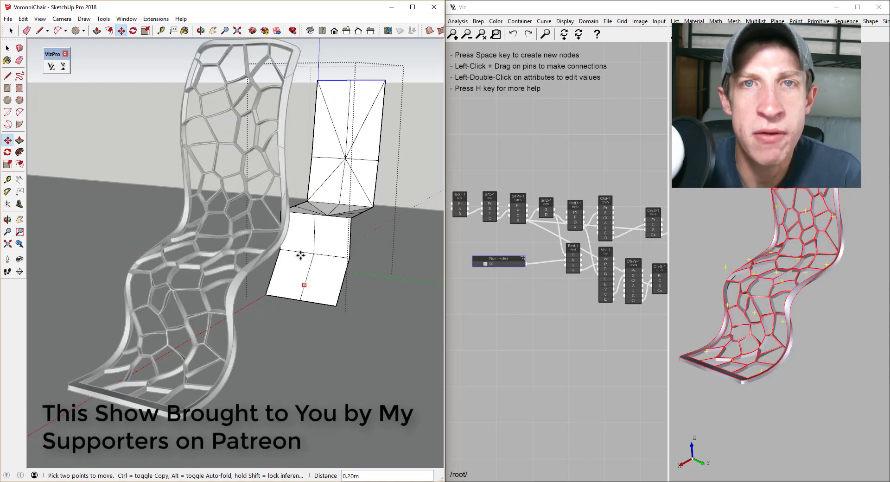
Scale the box's seat section up to about 1.38.
{"action": "mouse_move", "coordinate": [318, 234]}
{"action": "middle_mouse_down"}
{"action": "mouse_move", "coordinate": [330, 225]}
{"action": "mouse_move", "coordinate": [320, 194]}
{"action": "middle_mouse_up"}
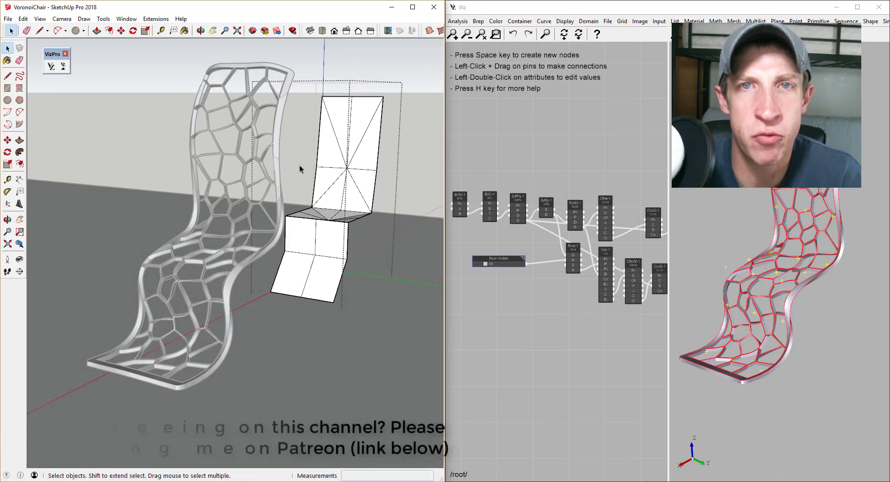
{"action": "middle_click_drag", "start_coordinate": [299, 165], "coordinate": [335, 229]}
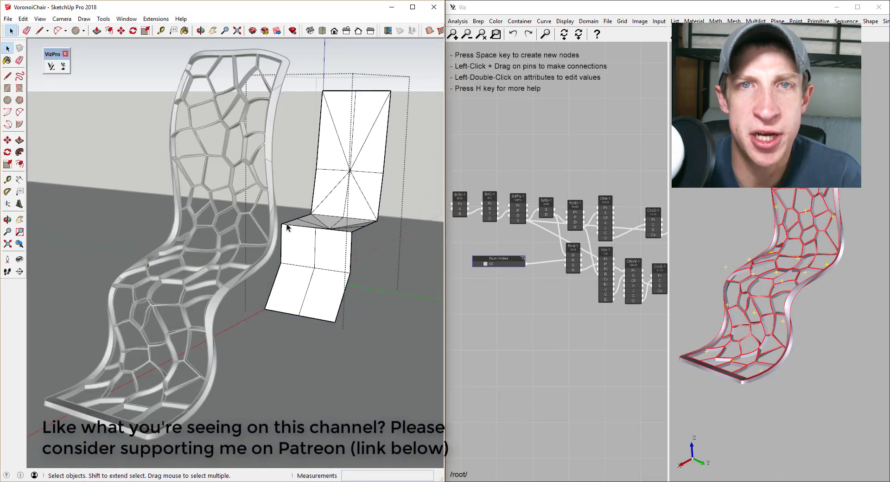
{"action": "left_click_drag", "start_coordinate": [399, 285], "coordinate": [399, 281]}
{"action": "key", "text": "s"}
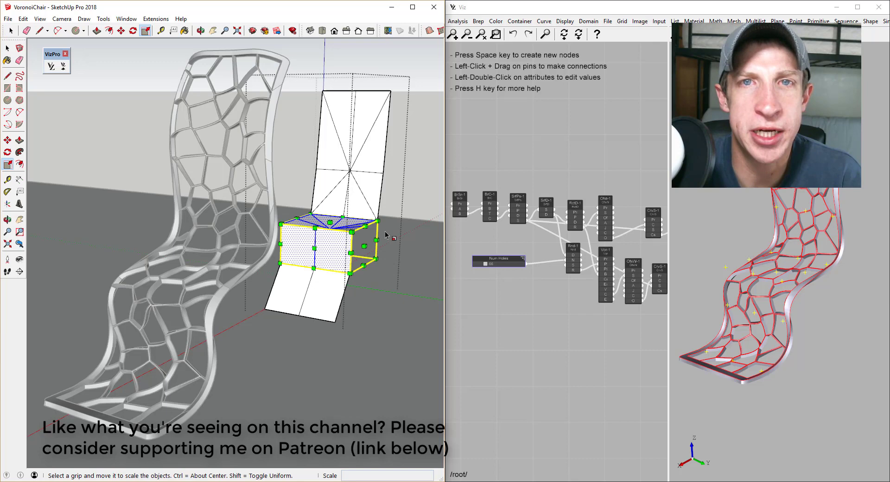
{"action": "left_click_drag", "start_coordinate": [378, 221], "coordinate": [379, 273]}
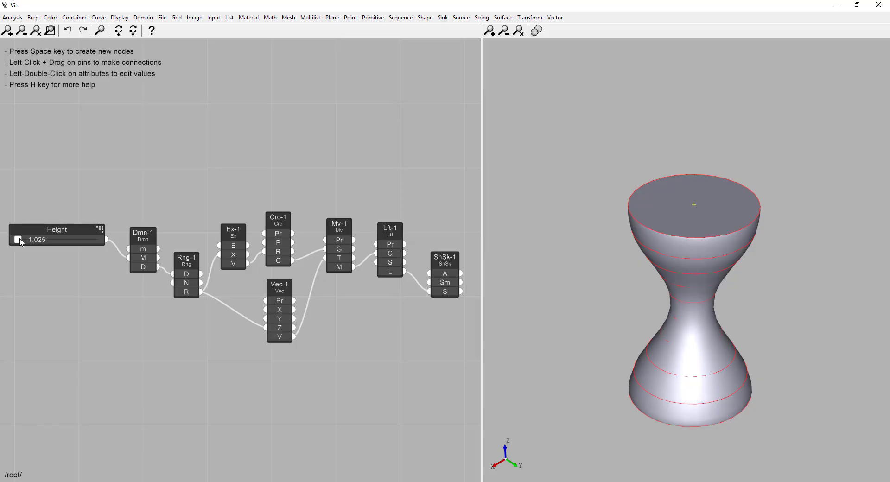
Adjust the Height slider, settling the hourglass at 1.070.
{"action": "left_click_drag", "start_coordinate": [20, 242], "coordinate": [50, 240]}
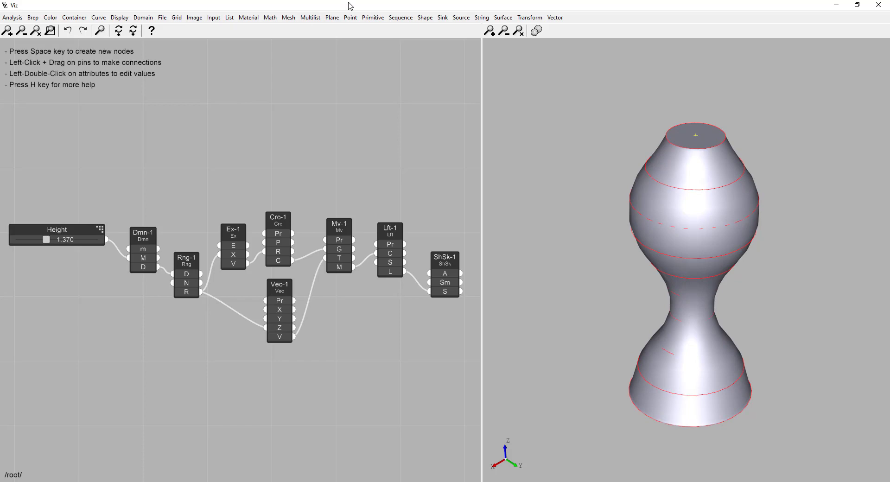
{"action": "mouse_move", "coordinate": [348, 6]}
{"action": "left_mouse_down"}
{"action": "mouse_move", "coordinate": [369, 436]}
{"action": "mouse_move", "coordinate": [375, 2]}
{"action": "left_mouse_up"}
{"action": "left_click_drag", "start_coordinate": [44, 244], "coordinate": [21, 247]}
{"action": "mouse_move", "coordinate": [298, 8]}
{"action": "left_mouse_down"}
{"action": "mouse_move", "coordinate": [308, 327]}
{"action": "mouse_move", "coordinate": [330, 470]}
{"action": "mouse_move", "coordinate": [363, 189]}
{"action": "mouse_move", "coordinate": [363, 2]}
{"action": "left_mouse_up"}
Add a Slider node wired to Rng-1's N input and set it to 9.423.
{"action": "key", "text": "space"}
{"action": "type", "text": "slider"}
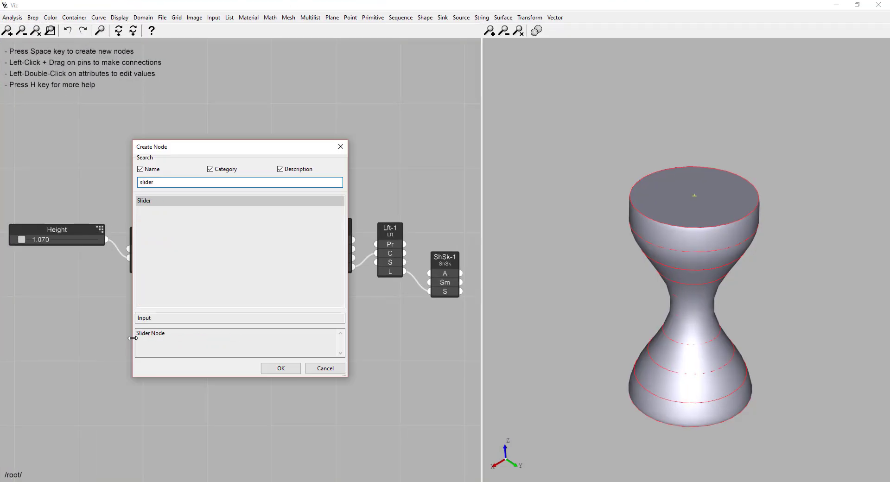
{"action": "left_click", "coordinate": [277, 370]}
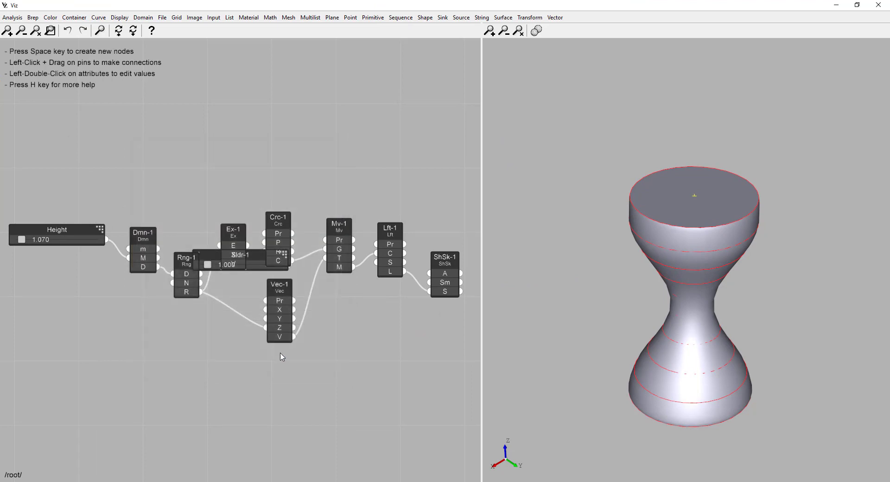
{"action": "mouse_move", "coordinate": [213, 258]}
{"action": "left_mouse_down"}
{"action": "mouse_move", "coordinate": [68, 332]}
{"action": "mouse_move", "coordinate": [38, 318]}
{"action": "left_mouse_up"}
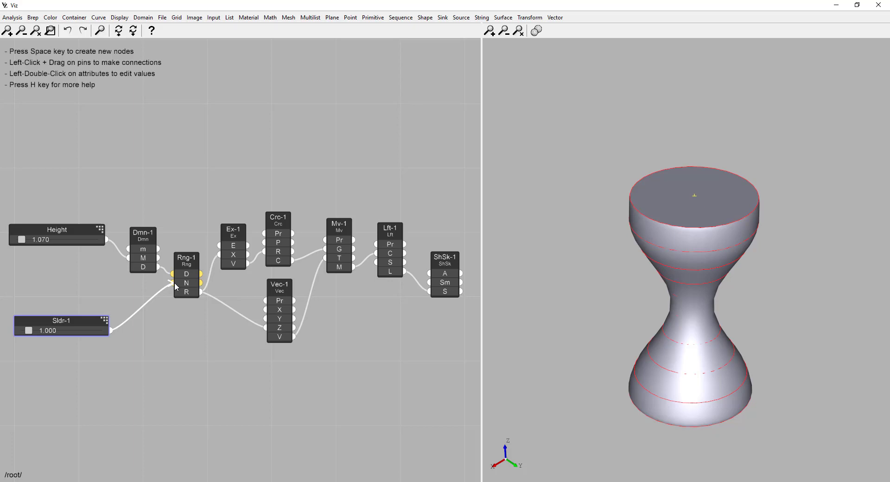
{"action": "left_click_drag", "start_coordinate": [175, 287], "coordinate": [173, 283]}
{"action": "left_click_drag", "start_coordinate": [41, 333], "coordinate": [99, 333]}
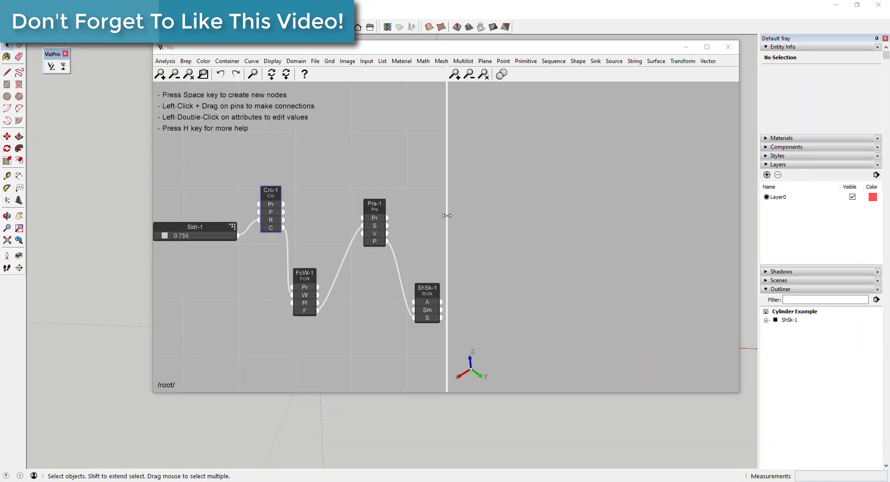
Preview FcW-1 and the Prs-1 prism, then widen the cylinder with Sldr-1.
{"action": "left_click_drag", "start_coordinate": [446, 216], "coordinate": [451, 215]}
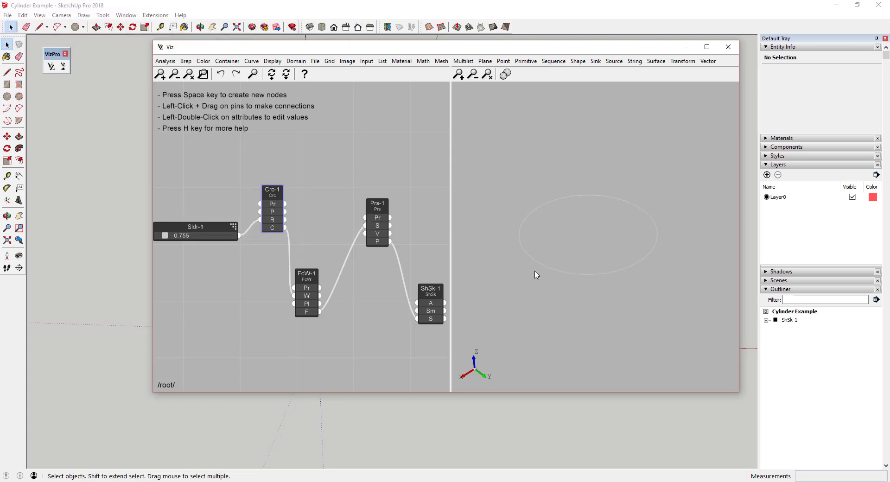
{"action": "left_click", "coordinate": [306, 289]}
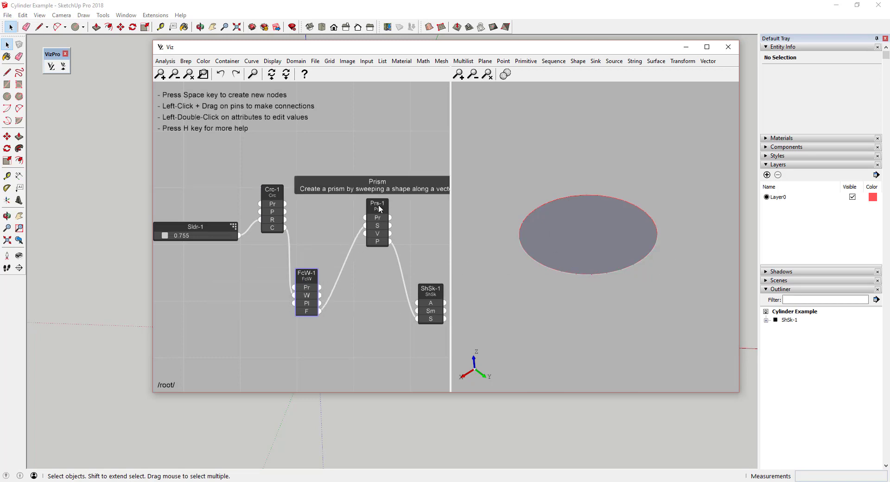
{"action": "left_click", "coordinate": [378, 220]}
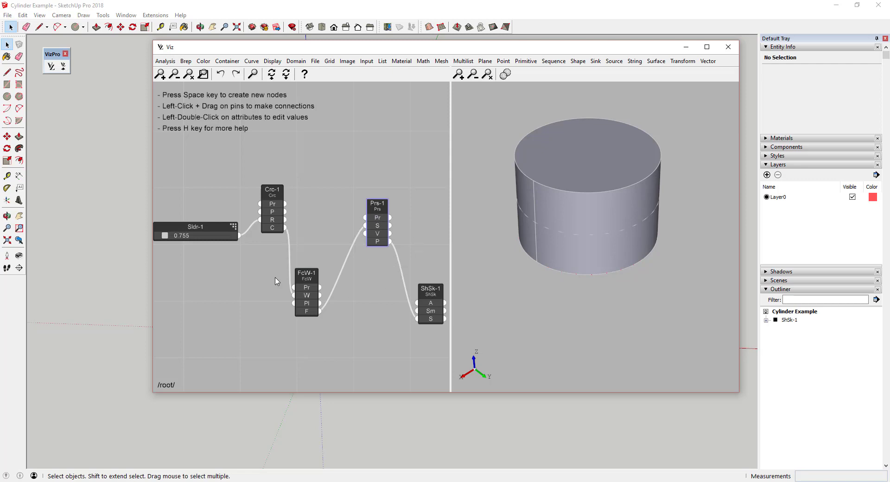
{"action": "mouse_move", "coordinate": [166, 238]}
{"action": "left_mouse_down"}
{"action": "mouse_move", "coordinate": [178, 237]}
{"action": "mouse_move", "coordinate": [168, 239]}
{"action": "left_mouse_up"}
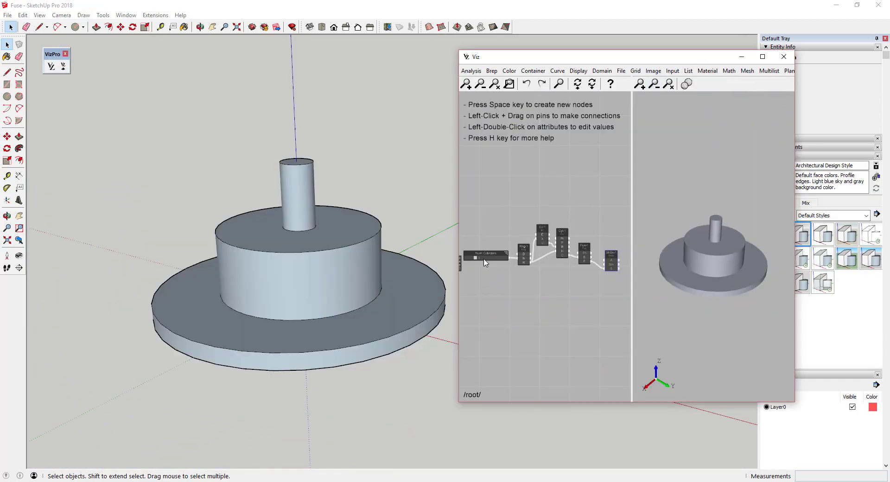
Set the Fuse graph's Num Cylinders to 6, then back to 5.
{"action": "scroll", "coordinate": [486, 269], "scroll_direction": "up", "scroll_amount": 3}
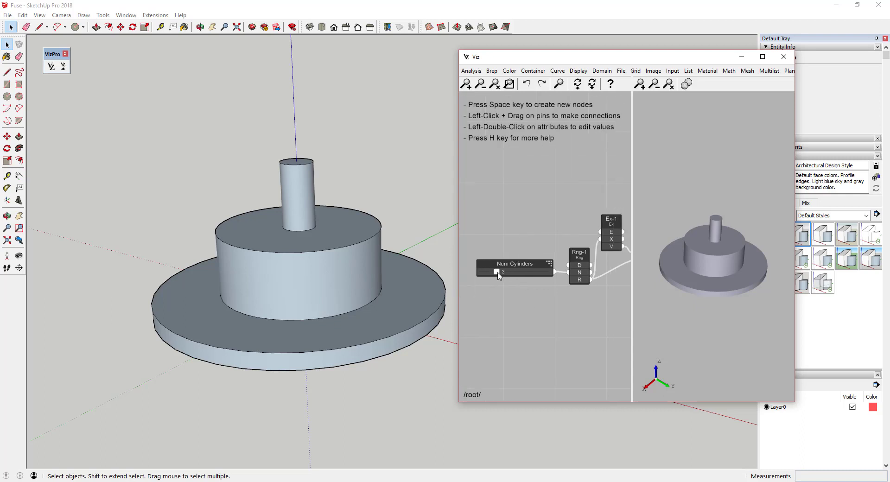
{"action": "mouse_move", "coordinate": [504, 275]}
{"action": "left_mouse_down"}
{"action": "mouse_move", "coordinate": [538, 276]}
{"action": "mouse_move", "coordinate": [519, 273]}
{"action": "left_mouse_up"}
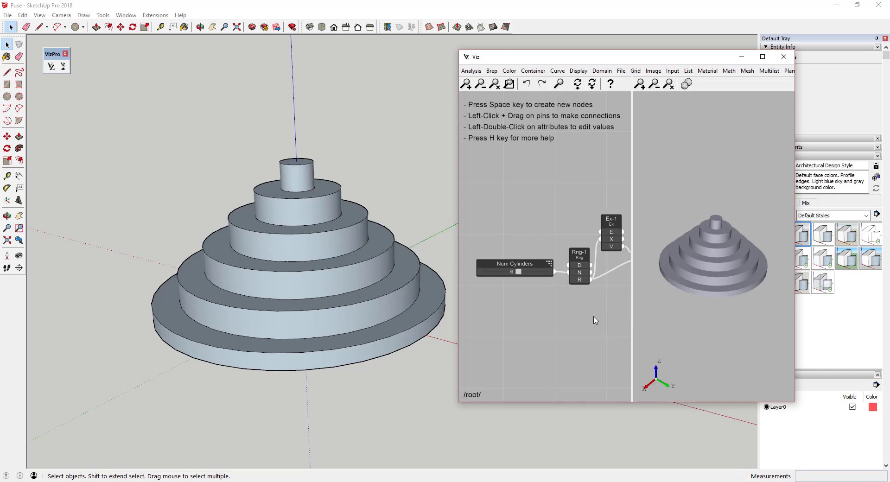
{"action": "mouse_move", "coordinate": [579, 279]}
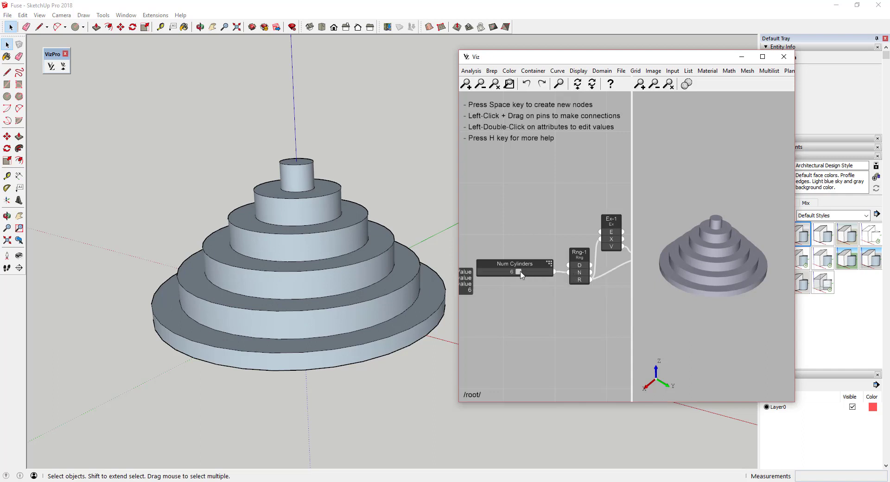
{"action": "left_click_drag", "start_coordinate": [529, 273], "coordinate": [490, 273]}
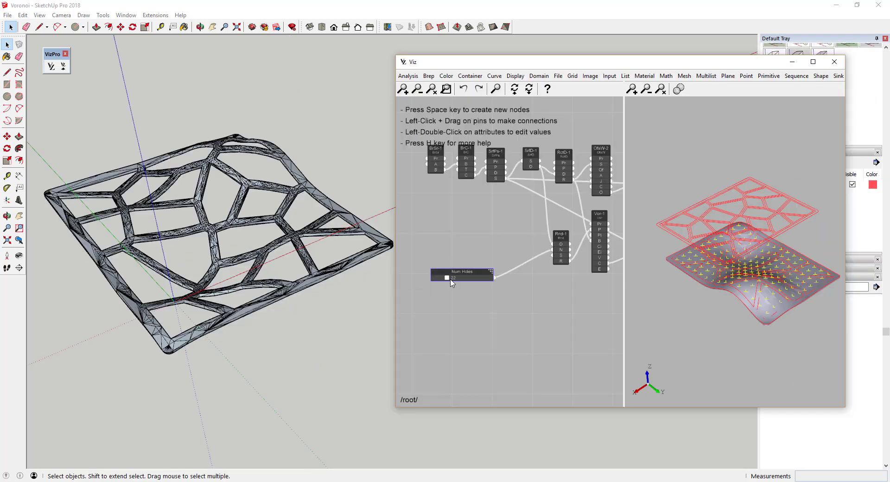
Raise Num Holes to 47 and orbit around the Voronoi lattice surface.
{"action": "left_click_drag", "start_coordinate": [454, 280], "coordinate": [461, 282]}
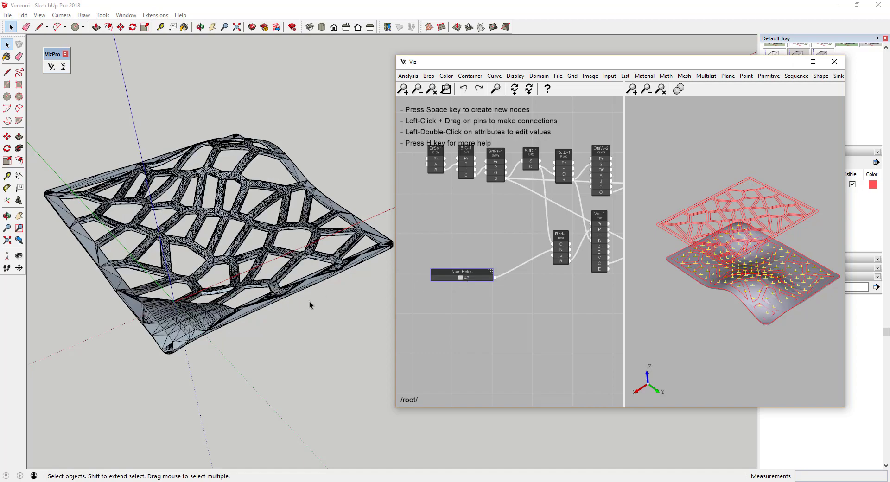
{"action": "middle_click_drag", "start_coordinate": [310, 304], "coordinate": [222, 257]}
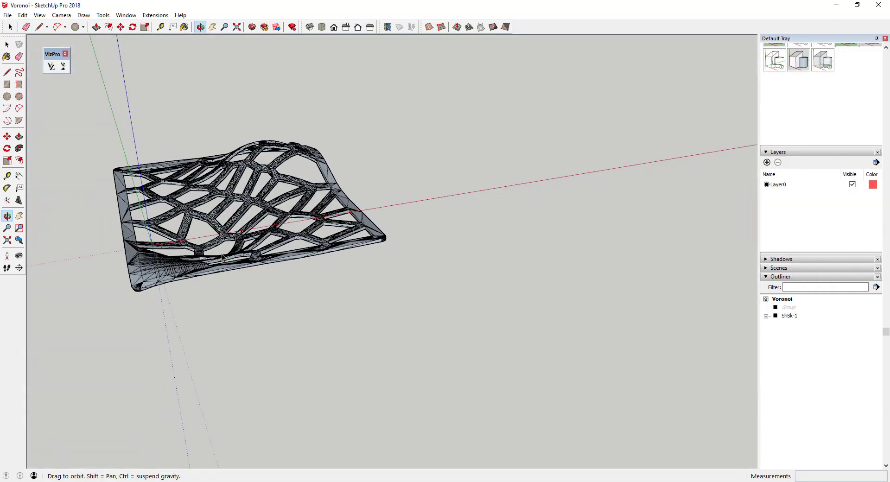
{"action": "middle_click_drag", "start_coordinate": [223, 257], "coordinate": [377, 356]}
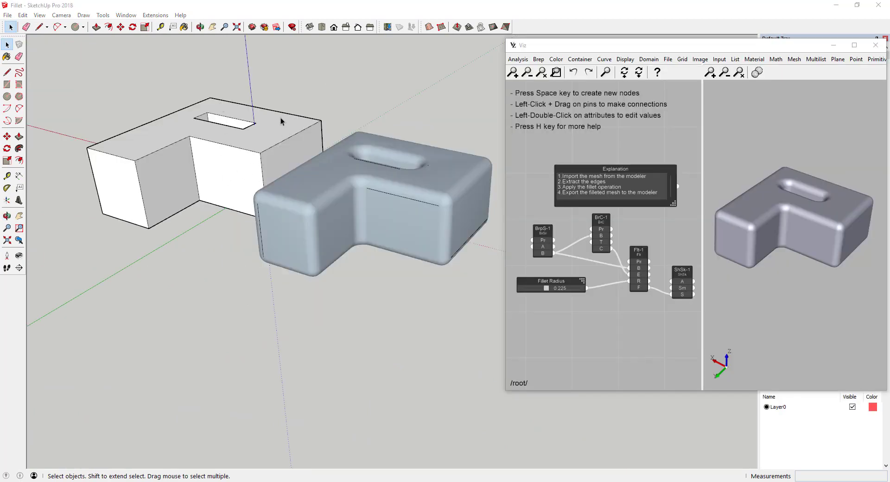
Try Fillet Radius values 0.114 and 0.400, settling at about 0.213.
{"action": "left_click_drag", "start_coordinate": [547, 288], "coordinate": [523, 296]}
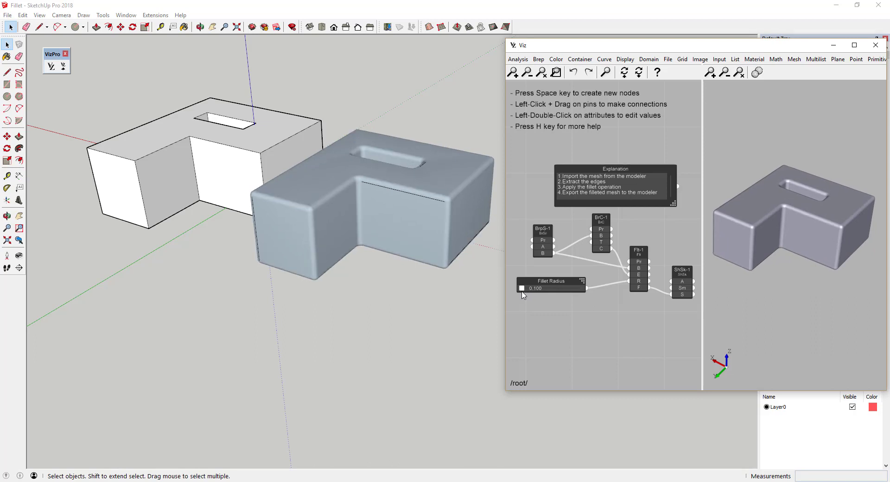
{"action": "mouse_move", "coordinate": [532, 288]}
{"action": "left_mouse_down"}
{"action": "mouse_move", "coordinate": [581, 289]}
{"action": "mouse_move", "coordinate": [569, 292]}
{"action": "left_mouse_up"}
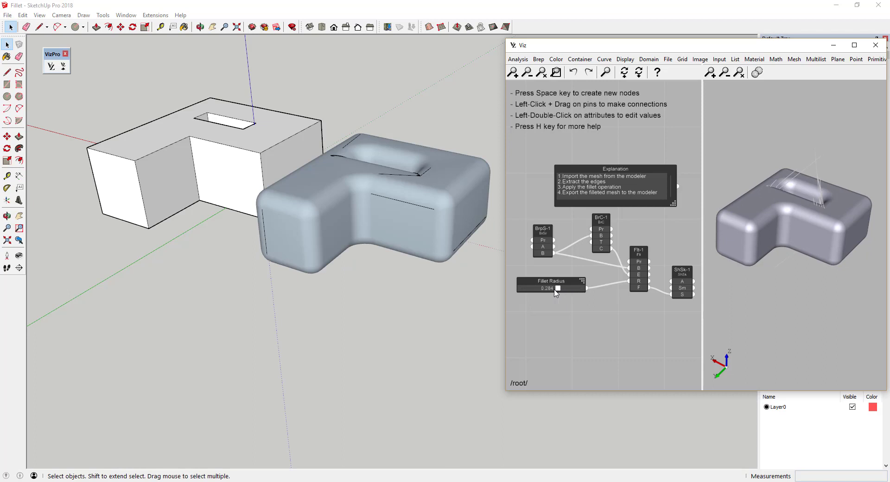
{"action": "left_click_drag", "start_coordinate": [557, 288], "coordinate": [545, 288]}
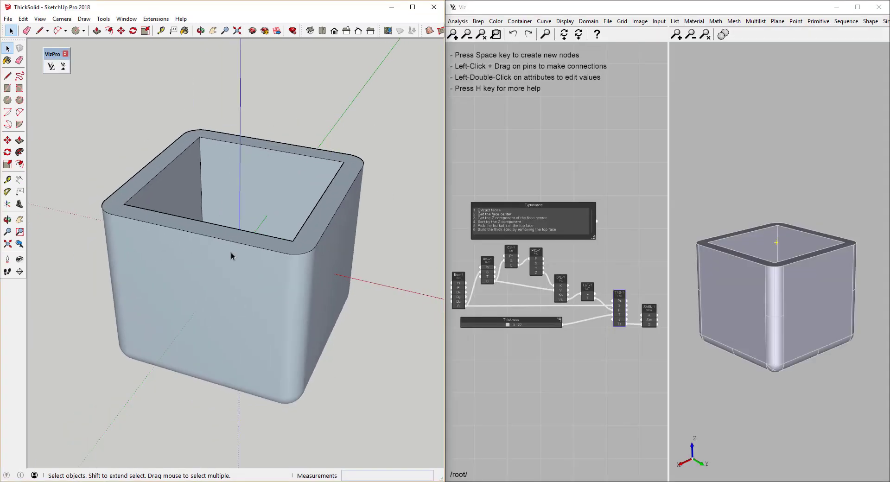
Vary the ThickSolid thickness from -0.110 up to about 0.19, inspecting the box.
{"action": "left_click", "coordinate": [608, 253]}
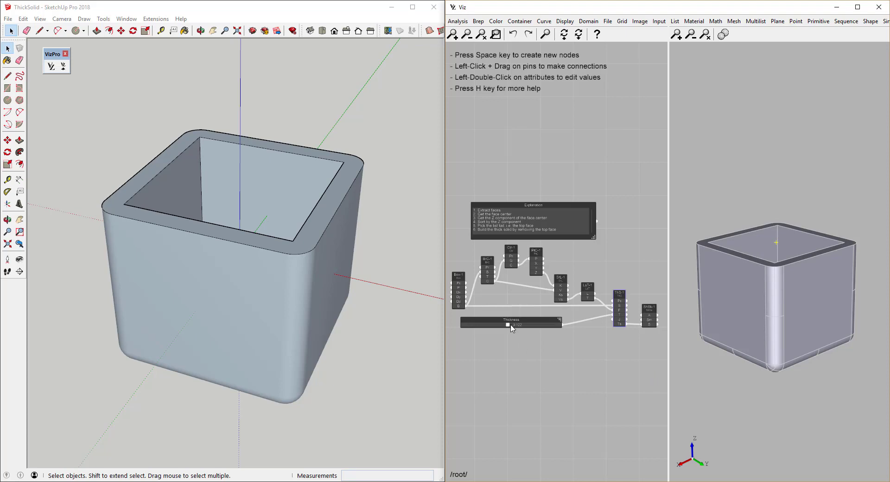
{"action": "mouse_move", "coordinate": [291, 253]}
{"action": "middle_mouse_down"}
{"action": "mouse_move", "coordinate": [304, 427]}
{"action": "mouse_move", "coordinate": [296, 11]}
{"action": "mouse_move", "coordinate": [288, 201]}
{"action": "middle_mouse_up"}
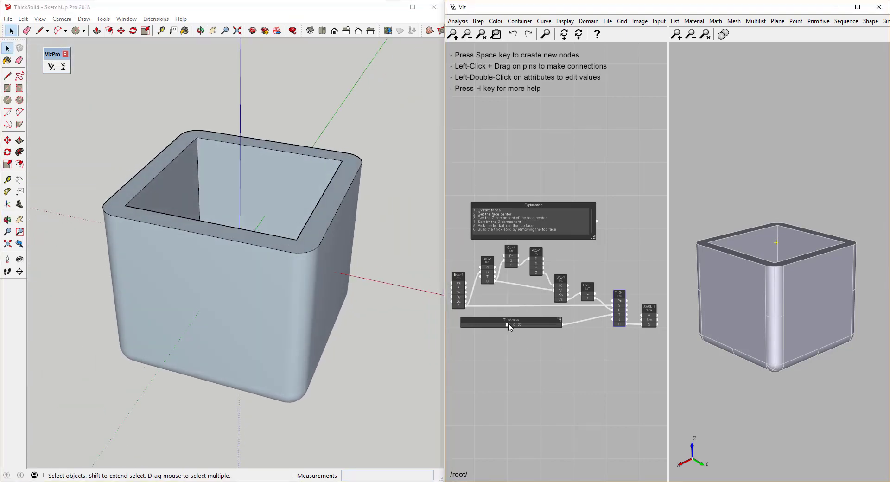
{"action": "left_click_drag", "start_coordinate": [509, 326], "coordinate": [481, 332]}
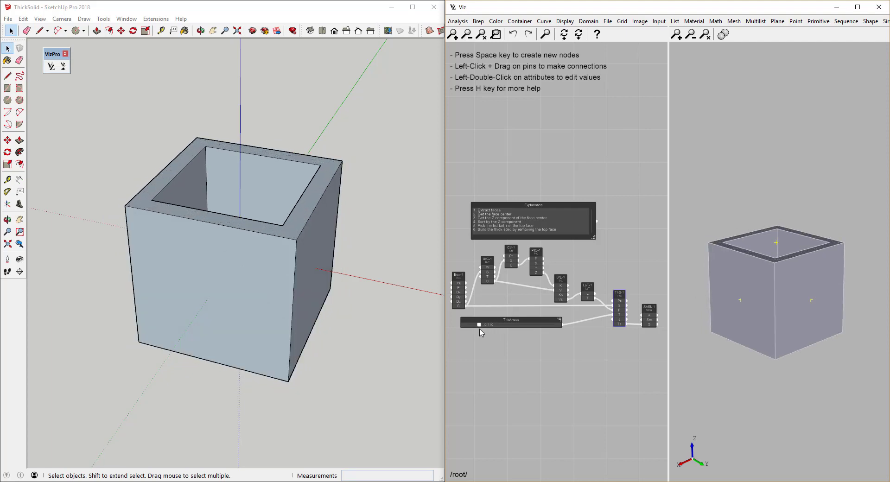
{"action": "mouse_move", "coordinate": [175, 171]}
{"action": "middle_mouse_down"}
{"action": "mouse_move", "coordinate": [210, 352]}
{"action": "mouse_move", "coordinate": [236, 419]}
{"action": "mouse_move", "coordinate": [239, 220]}
{"action": "mouse_move", "coordinate": [167, 79]}
{"action": "middle_mouse_up"}
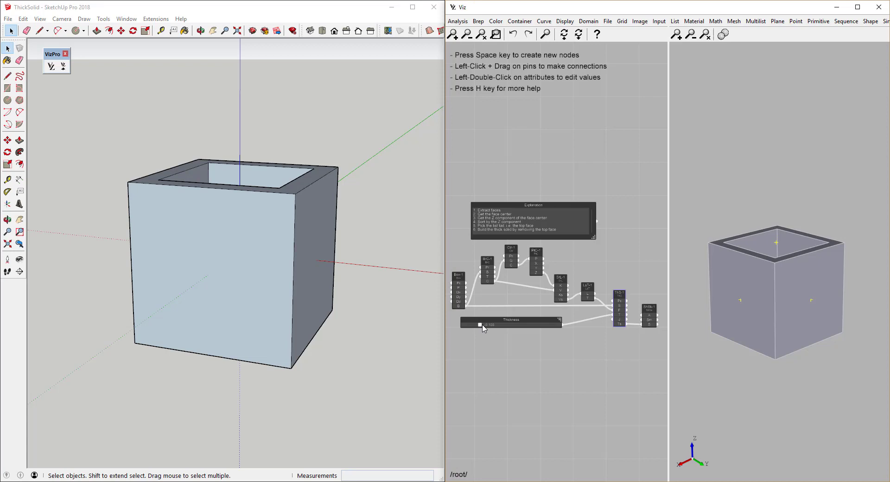
{"action": "left_click_drag", "start_coordinate": [482, 328], "coordinate": [524, 327]}
{"action": "mouse_move", "coordinate": [346, 215]}
{"action": "middle_mouse_down"}
{"action": "mouse_move", "coordinate": [333, 294]}
{"action": "mouse_move", "coordinate": [259, 403]}
{"action": "mouse_move", "coordinate": [76, 250]}
{"action": "mouse_move", "coordinate": [227, 77]}
{"action": "mouse_move", "coordinate": [318, 163]}
{"action": "mouse_move", "coordinate": [262, 295]}
{"action": "middle_mouse_up"}
Select the drawn arc and add a Line Source node in Viz.
{"action": "key", "text": "space"}
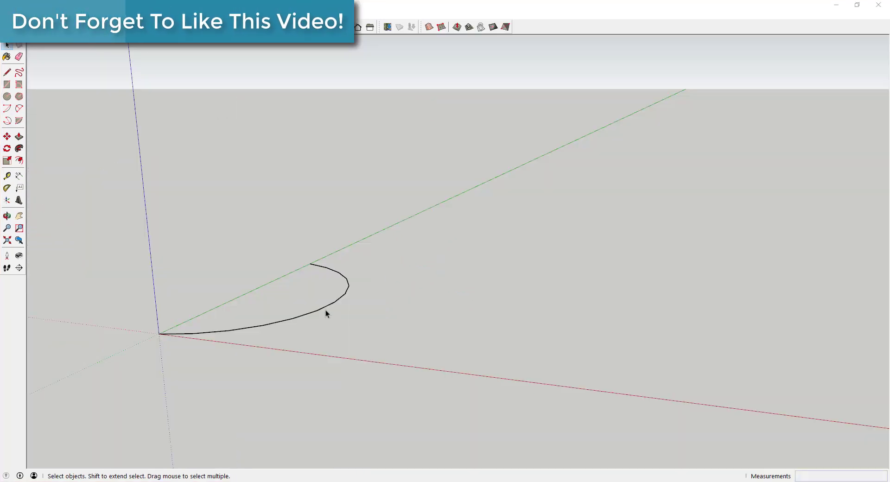
{"action": "left_click", "coordinate": [324, 310]}
{"action": "left_click", "coordinate": [52, 71]}
{"action": "key", "text": "space"}
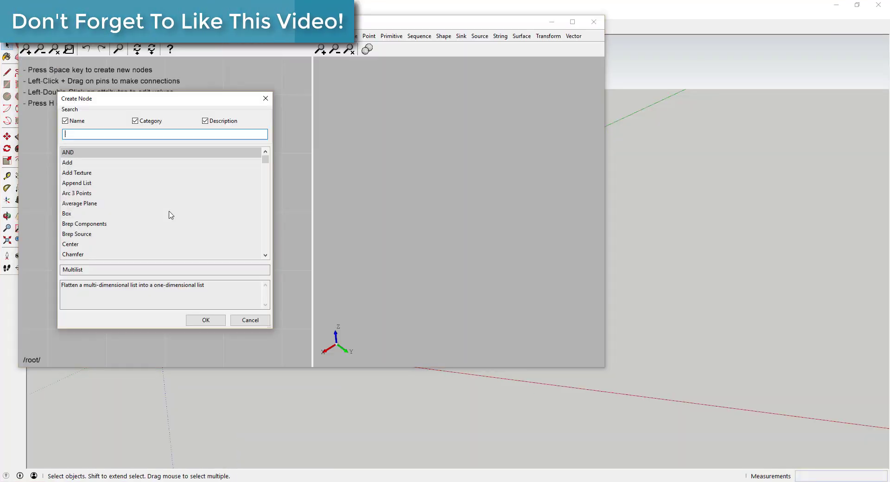
{"action": "type", "text": "source"}
{"action": "double_click", "coordinate": [72, 176]}
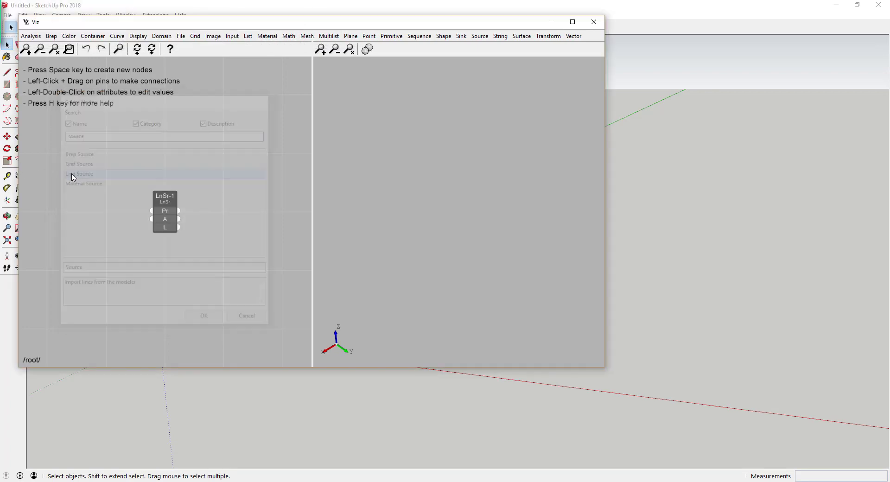
{"action": "left_click_drag", "start_coordinate": [221, 22], "coordinate": [452, 22]}
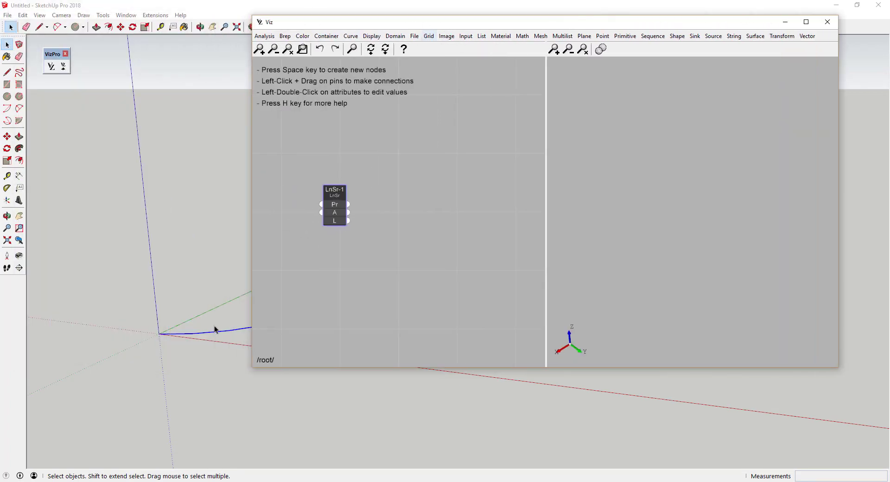
Assign the selected arc to the LnSr-1 source node.
{"action": "left_click", "coordinate": [204, 336]}
{"action": "left_click", "coordinate": [64, 67]}
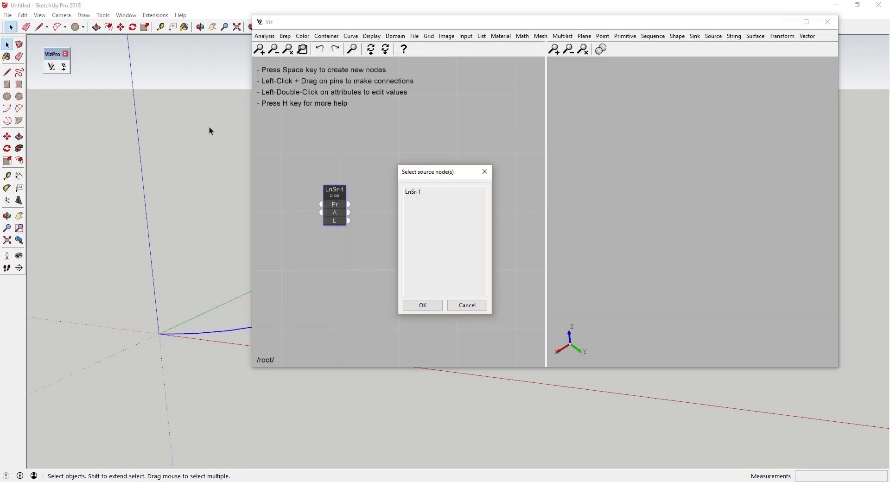
{"action": "left_click", "coordinate": [424, 194]}
{"action": "left_click", "coordinate": [421, 304]}
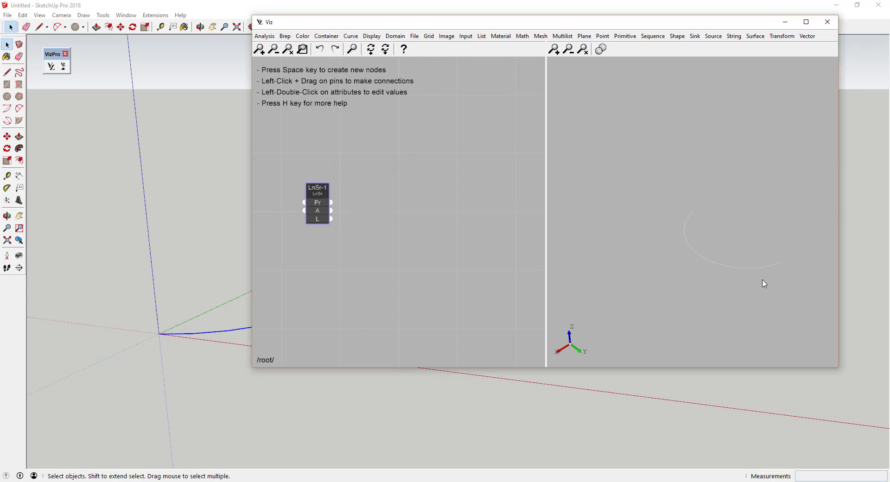
Add a Revolve node fed by the arc lines as its shape.
{"action": "key", "text": "space"}
{"action": "type", "text": "revolve"}
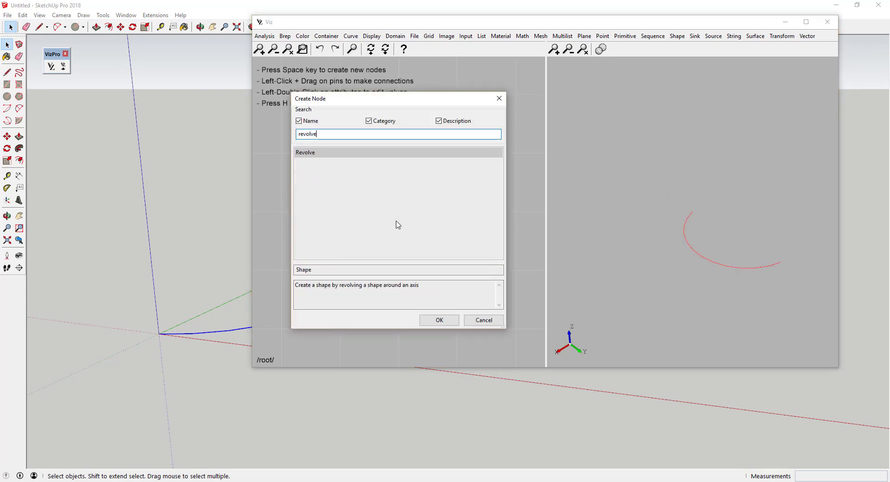
{"action": "double_click", "coordinate": [312, 156]}
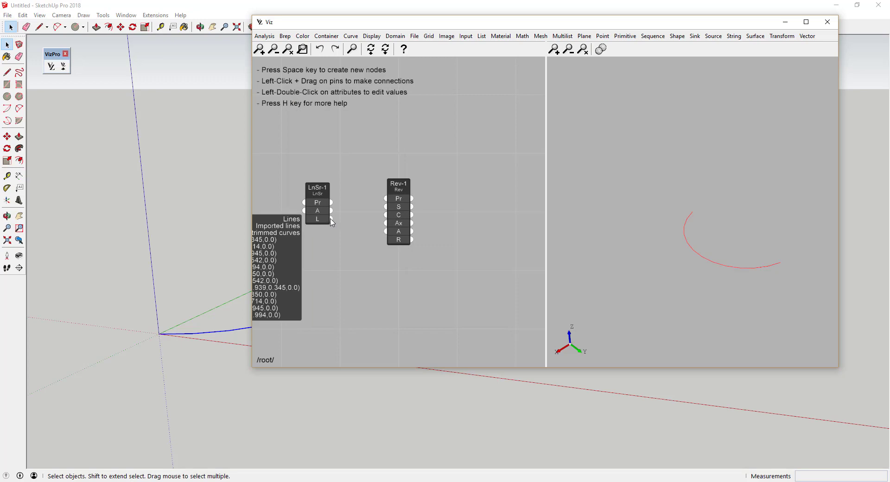
{"action": "left_click_drag", "start_coordinate": [331, 219], "coordinate": [387, 207]}
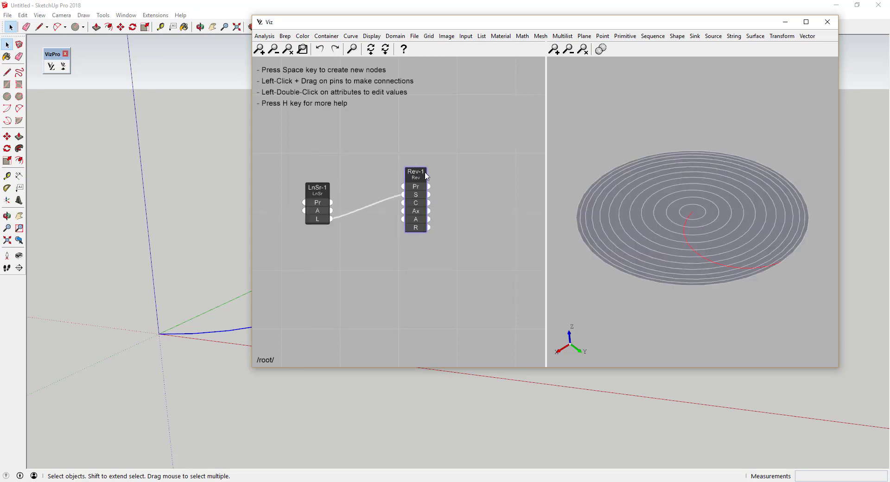
Drive the revolve angle with an integer slider raised to about 281.
{"action": "key", "text": "space"}
{"action": "type", "text": "s"}
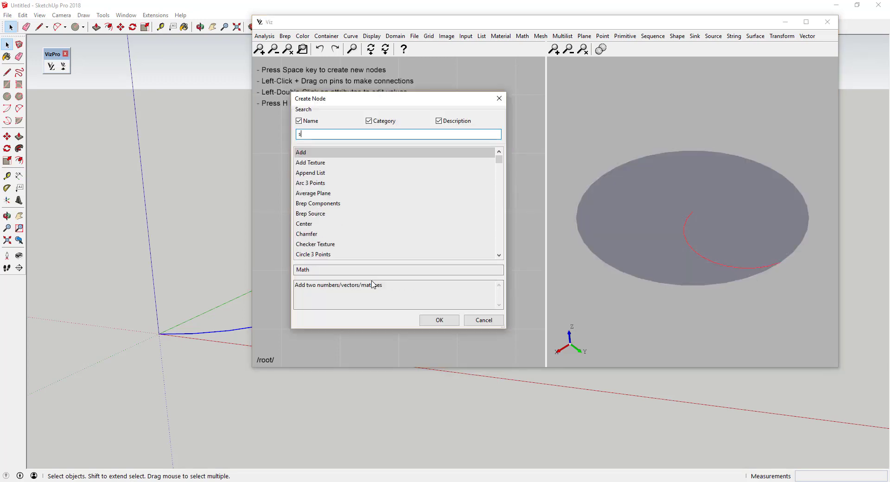
{"action": "type", "text": "lider"}
{"action": "left_click", "coordinate": [439, 320]}
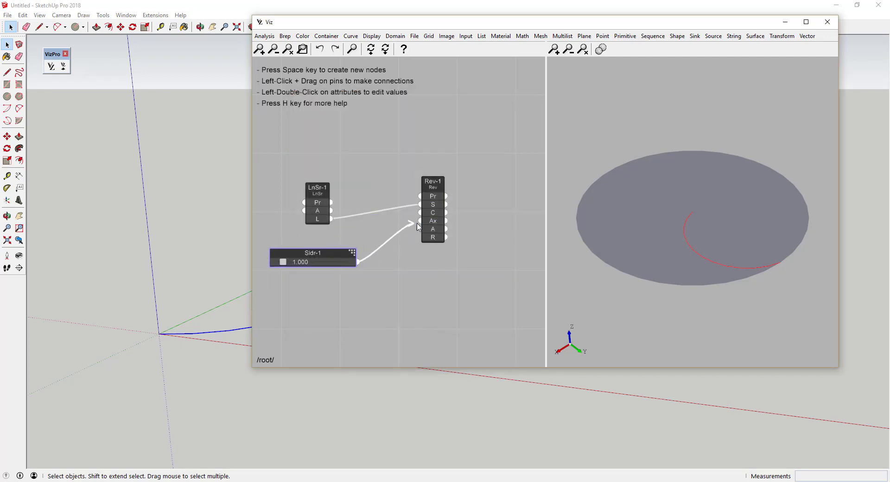
{"action": "left_click_drag", "start_coordinate": [422, 233], "coordinate": [420, 230]}
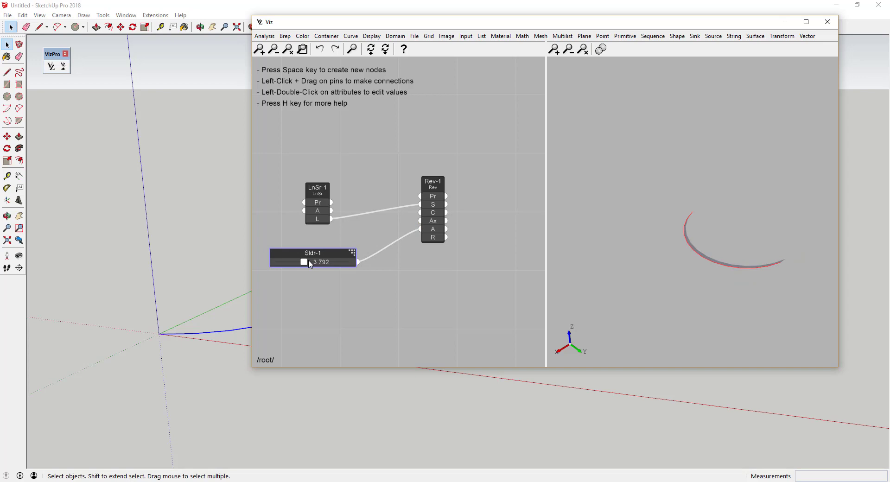
{"action": "double_click", "coordinate": [320, 255]}
{"action": "left_click", "coordinate": [320, 243]}
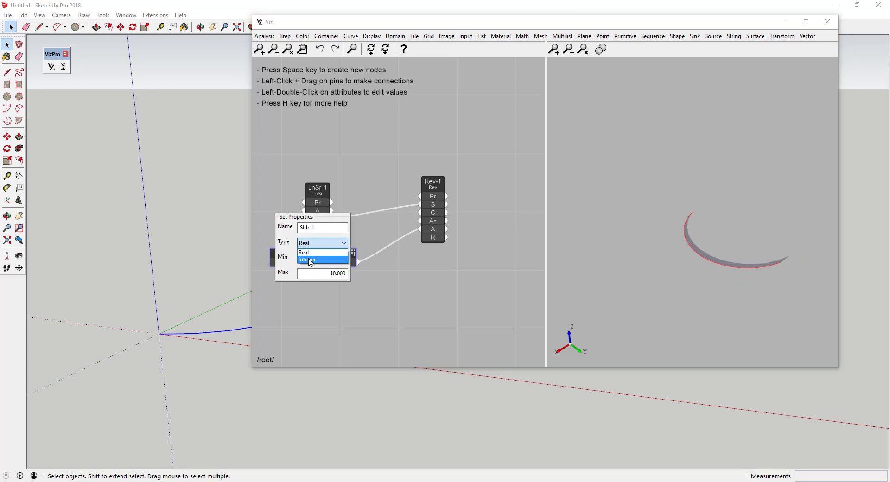
{"action": "left_click", "coordinate": [379, 282]}
{"action": "mouse_move", "coordinate": [277, 261]}
{"action": "left_mouse_down"}
{"action": "mouse_move", "coordinate": [336, 273]}
{"action": "mouse_move", "coordinate": [325, 269]}
{"action": "left_mouse_up"}
Set the revolve axis X value to 1.
{"action": "double_click", "coordinate": [432, 222]}
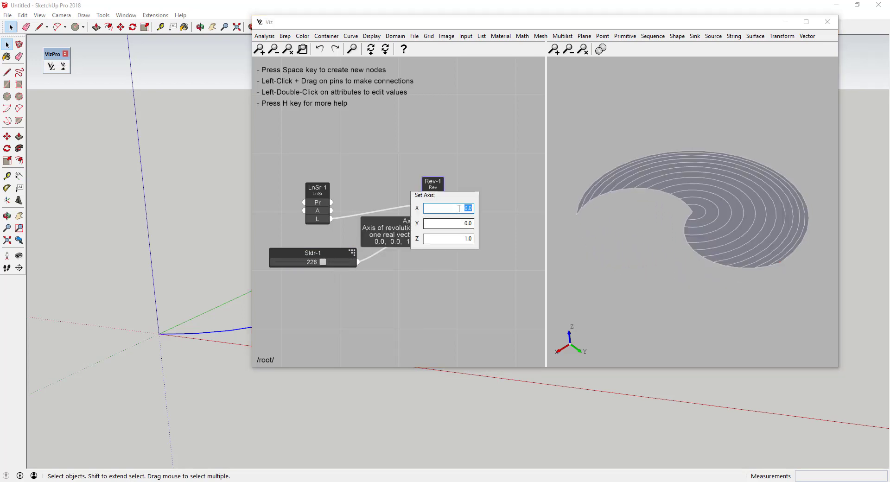
{"action": "type", "text": "1"}
{"action": "key", "text": "Return"}
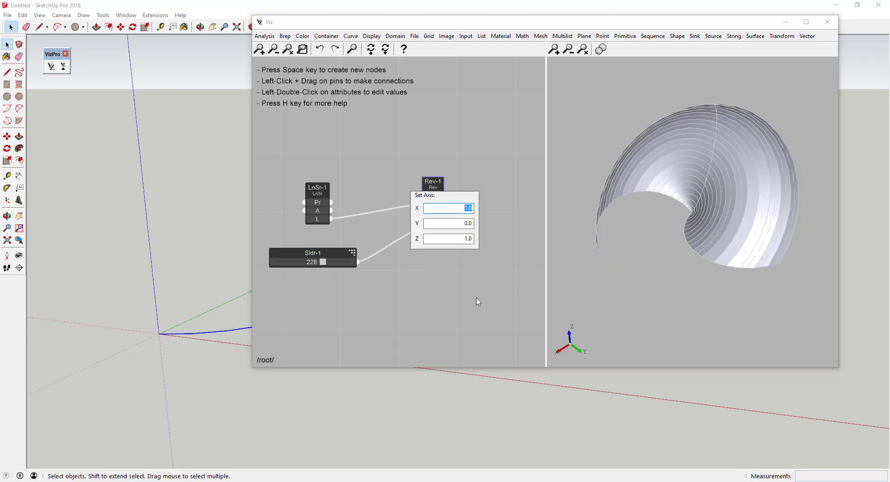
{"action": "left_click", "coordinate": [477, 302]}
{"action": "left_click_drag", "start_coordinate": [325, 263], "coordinate": [353, 263]}
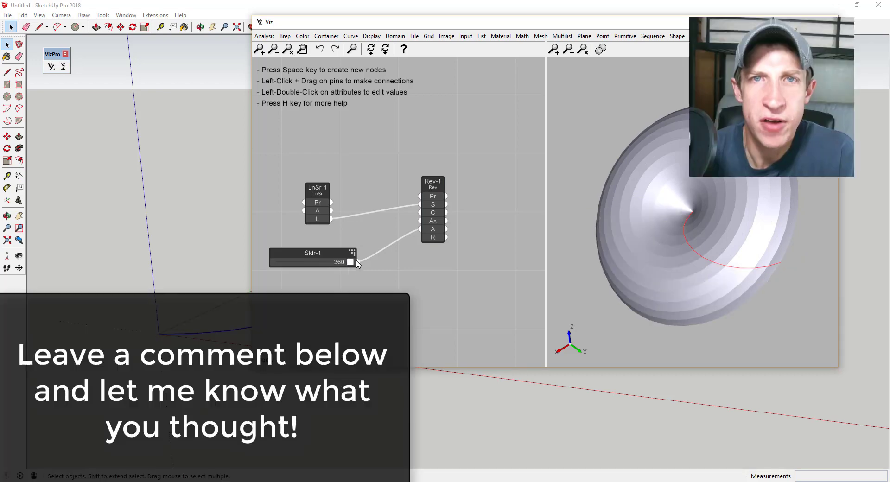